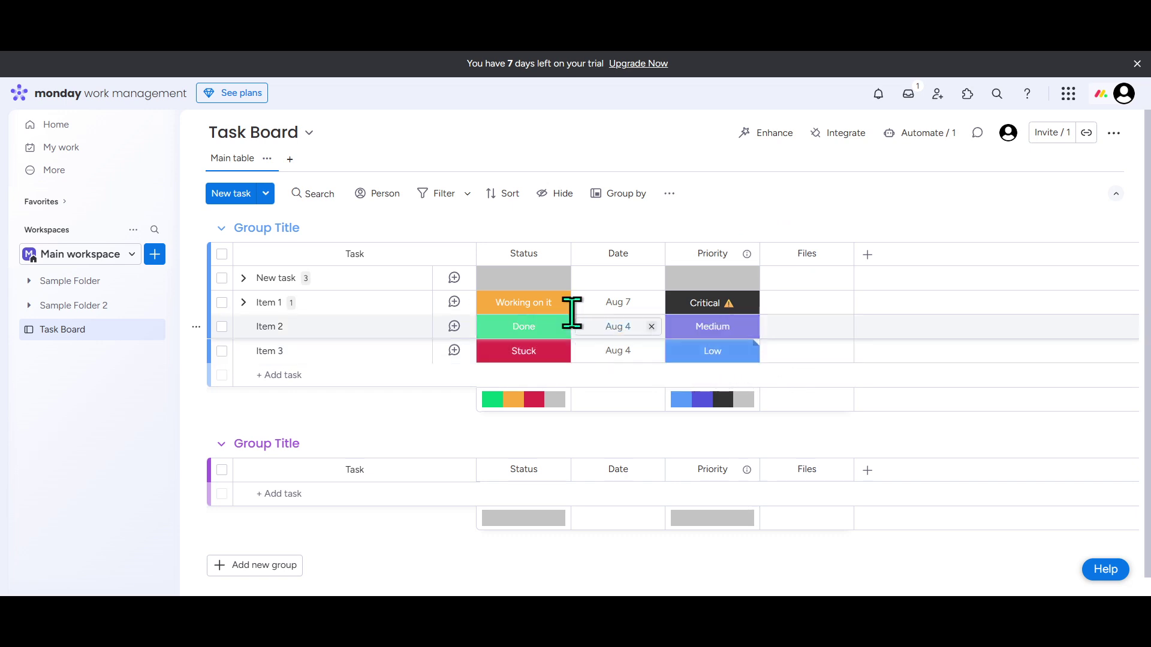
# Set the status of the "New task" item to Stuck and its priority to Low.
pyautogui.click(531, 276)
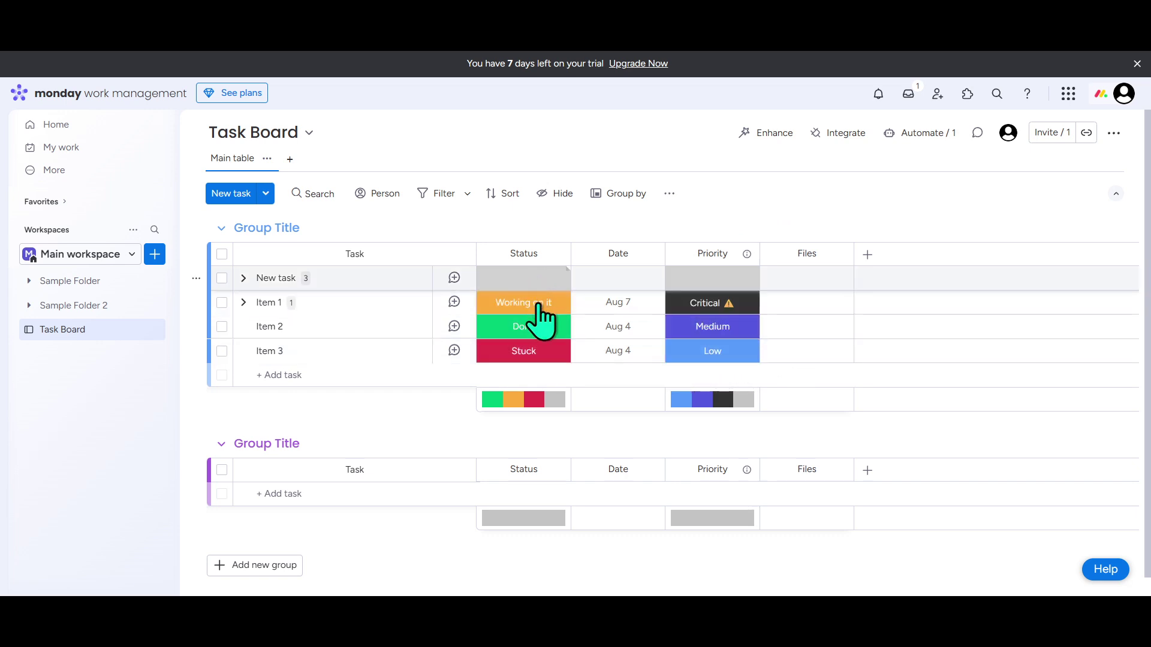
pyautogui.click(547, 352)
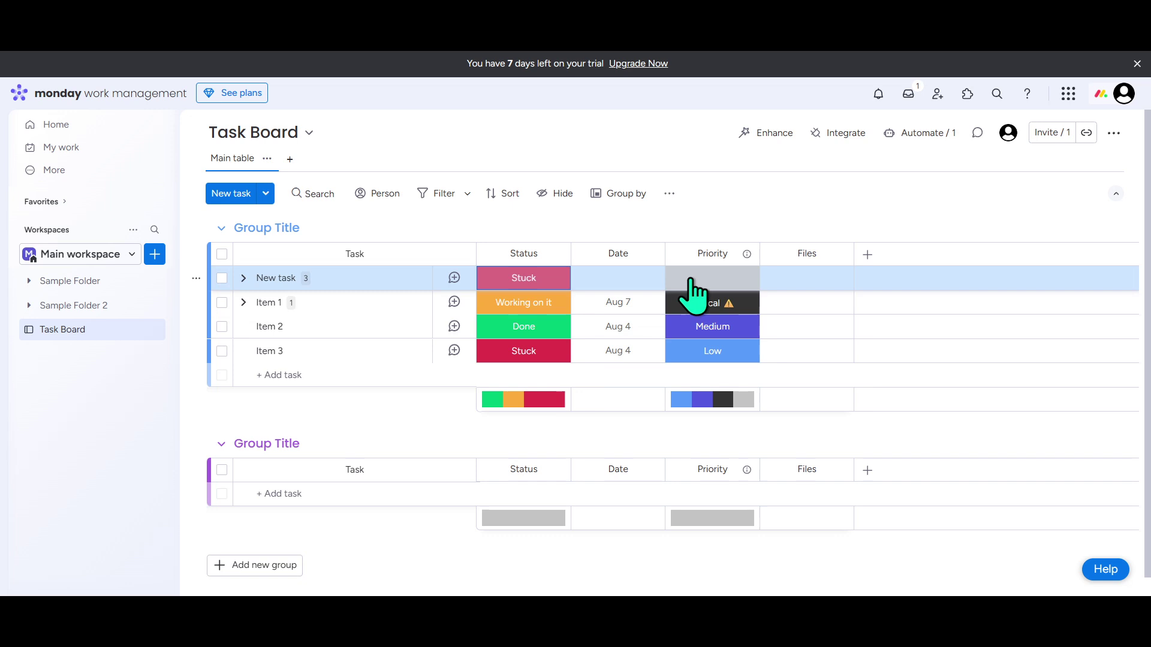
pyautogui.click(705, 279)
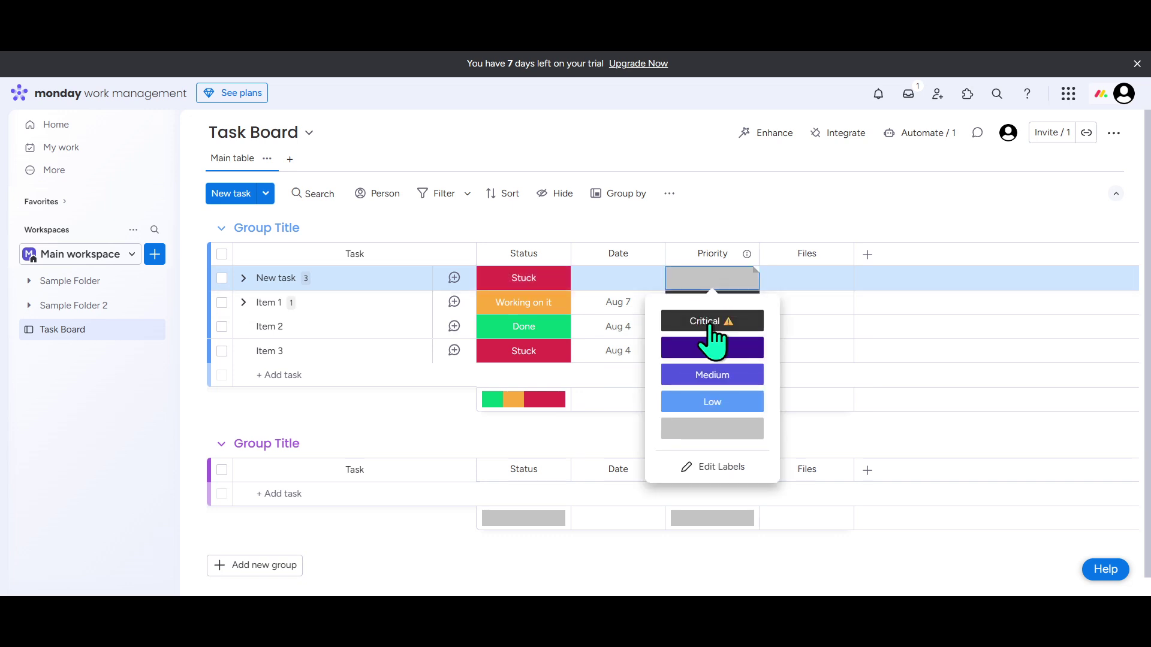
pyautogui.click(720, 401)
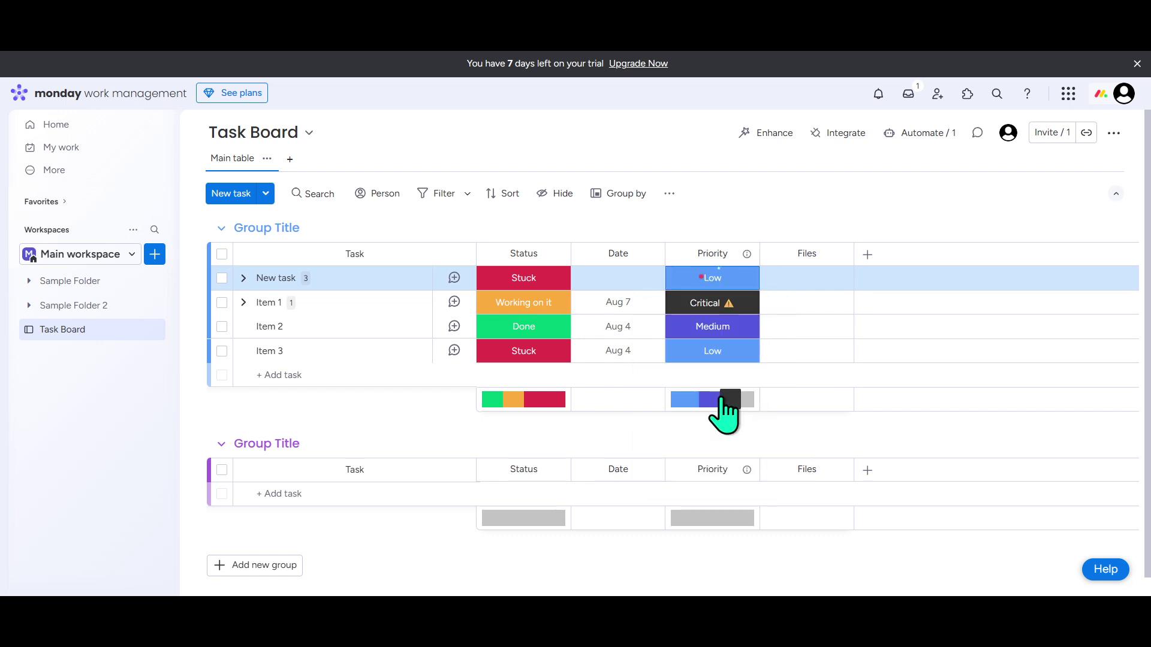
pyautogui.click(726, 413)
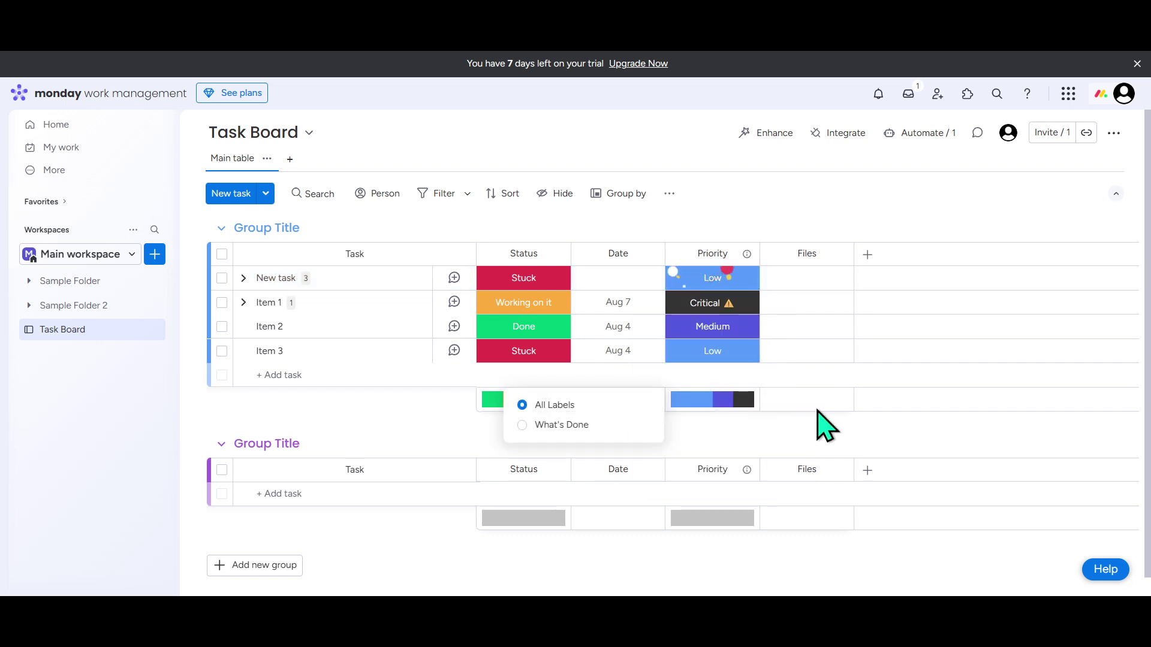
pyautogui.click(767, 425)
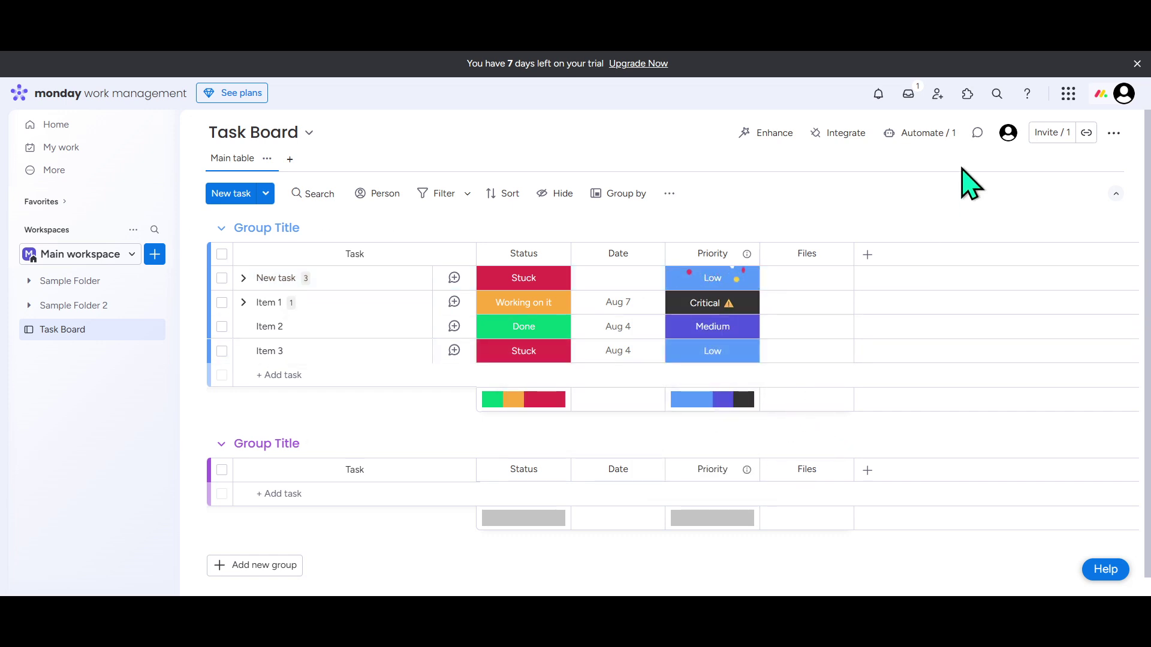
# Browse the automation templates for the Task Board and start a new automation from scratch.
pyautogui.click(925, 134)
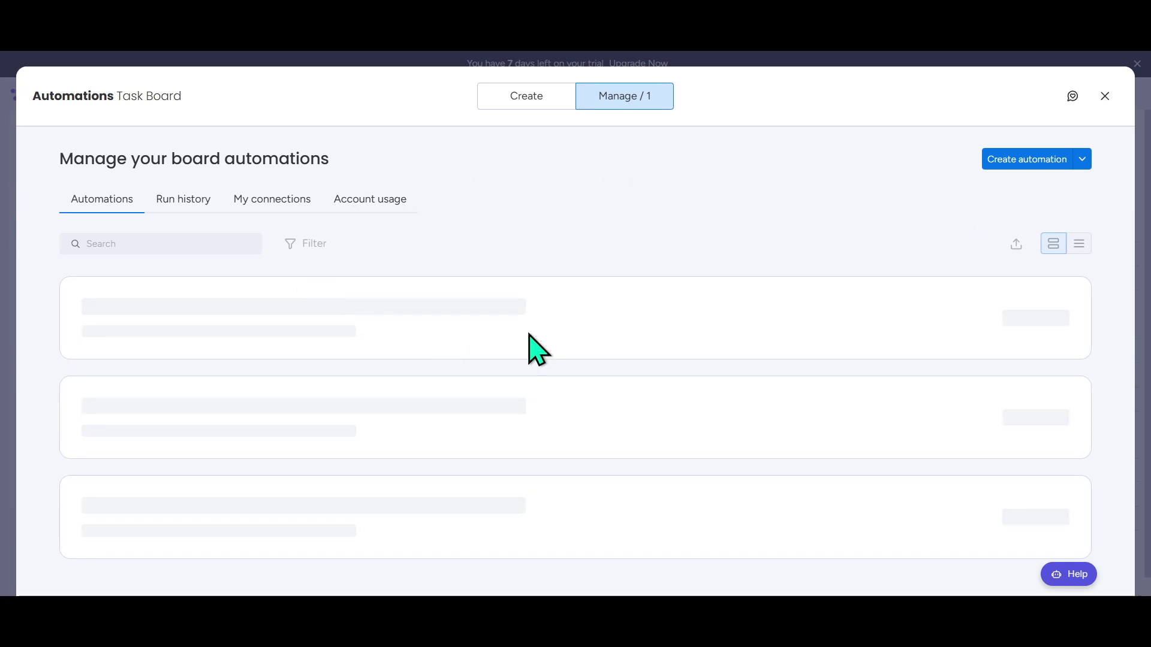
pyautogui.click(530, 97)
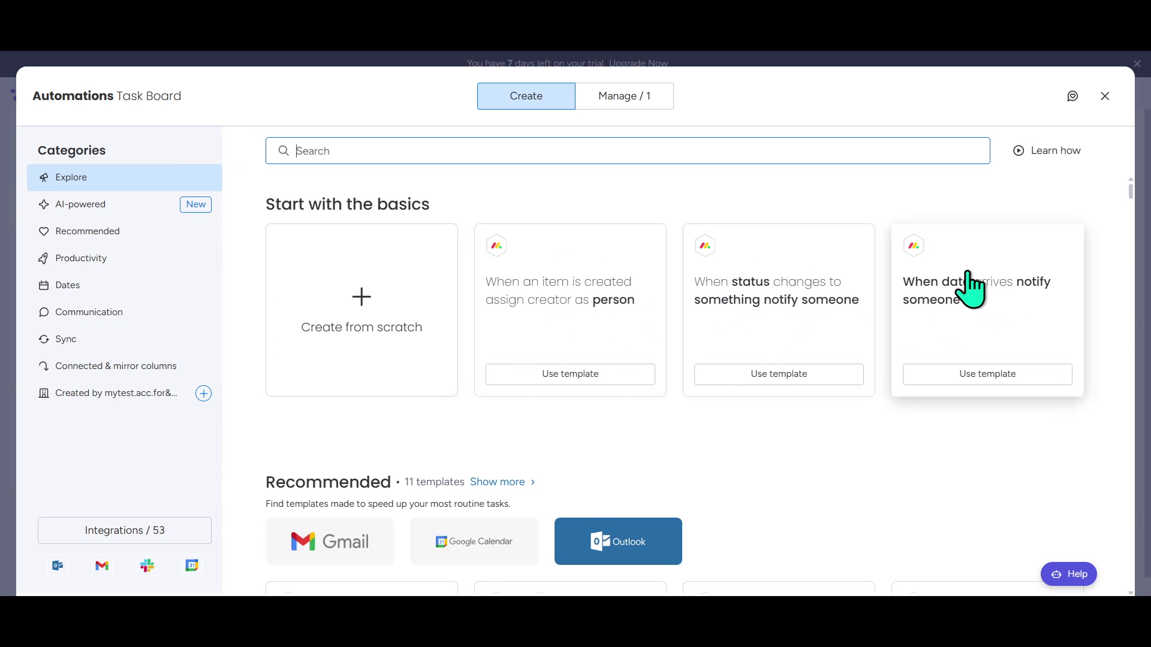
pyautogui.scroll(-5, 959, 336)
pyautogui.scroll(-8, 809, 334)
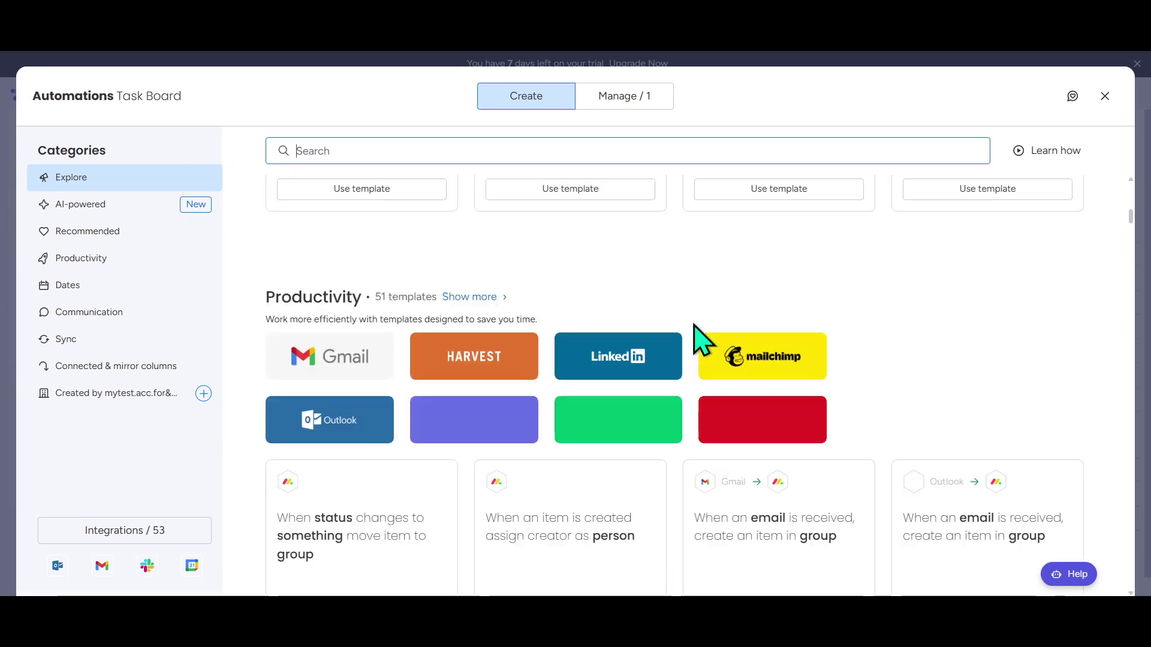
pyautogui.scroll(-5, 780, 300)
pyautogui.scroll(5, 690, 360)
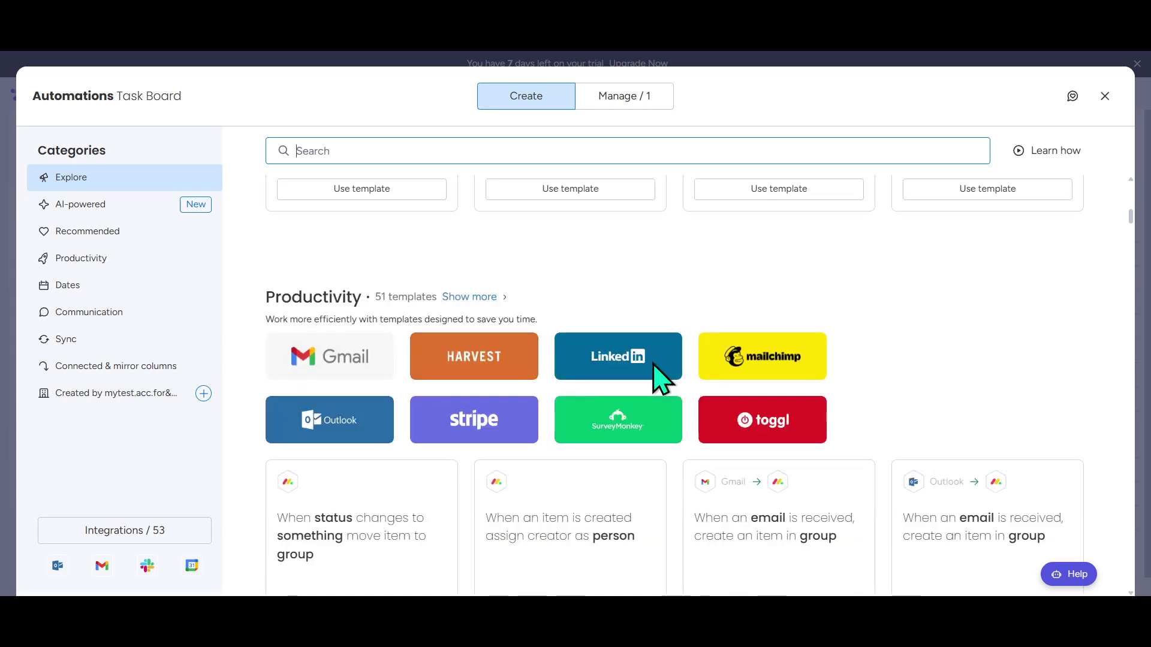
pyautogui.scroll(13, 570, 359)
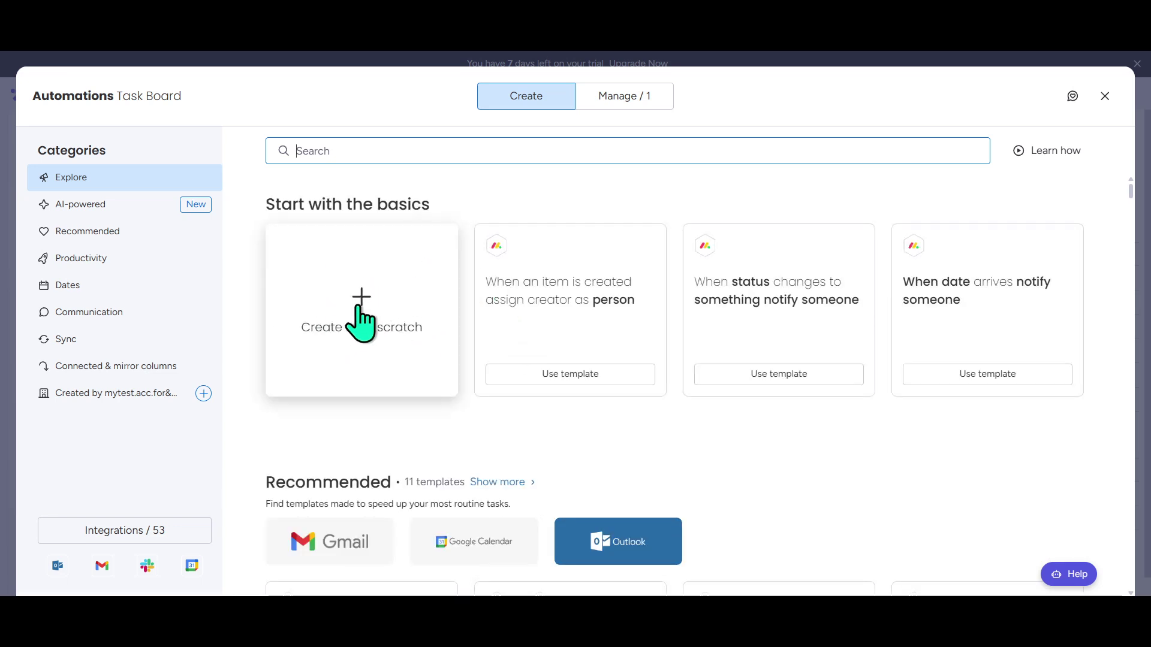
pyautogui.click(359, 300)
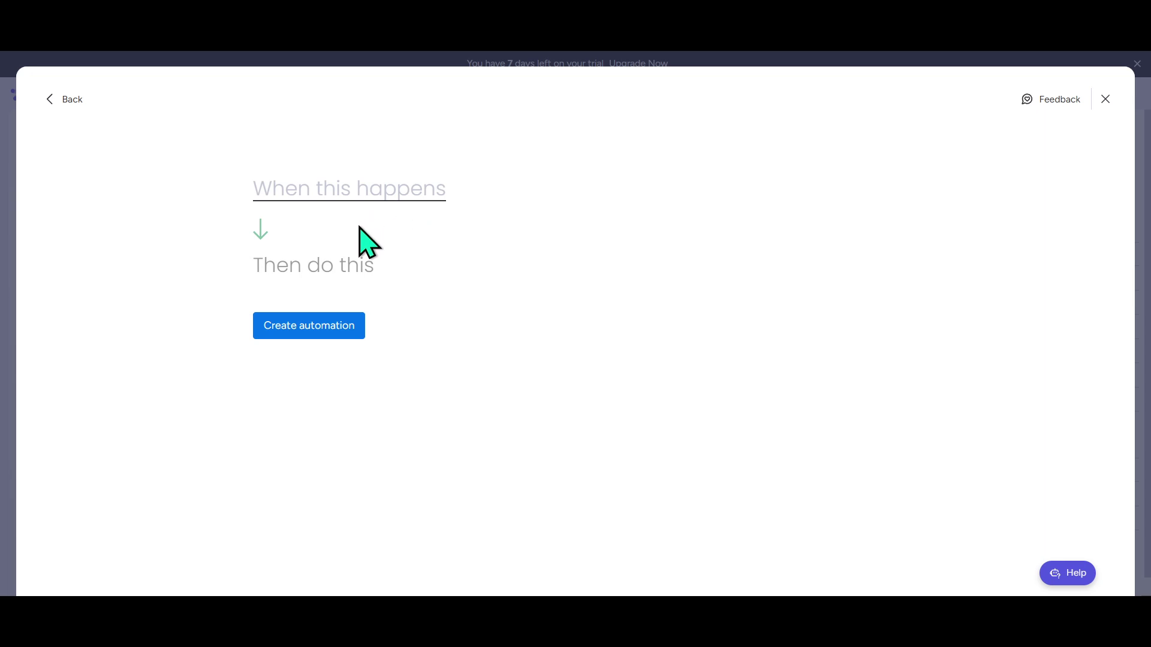
# Set the automation's trigger to "item created".
pyautogui.click(337, 190)
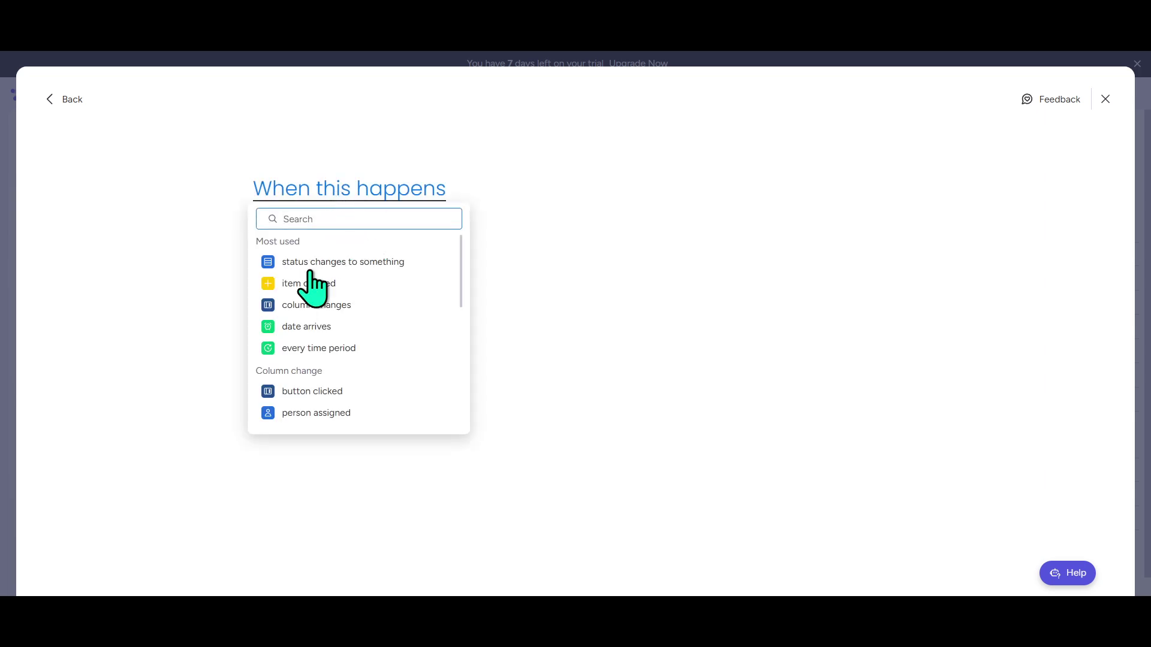
pyautogui.click(567, 287)
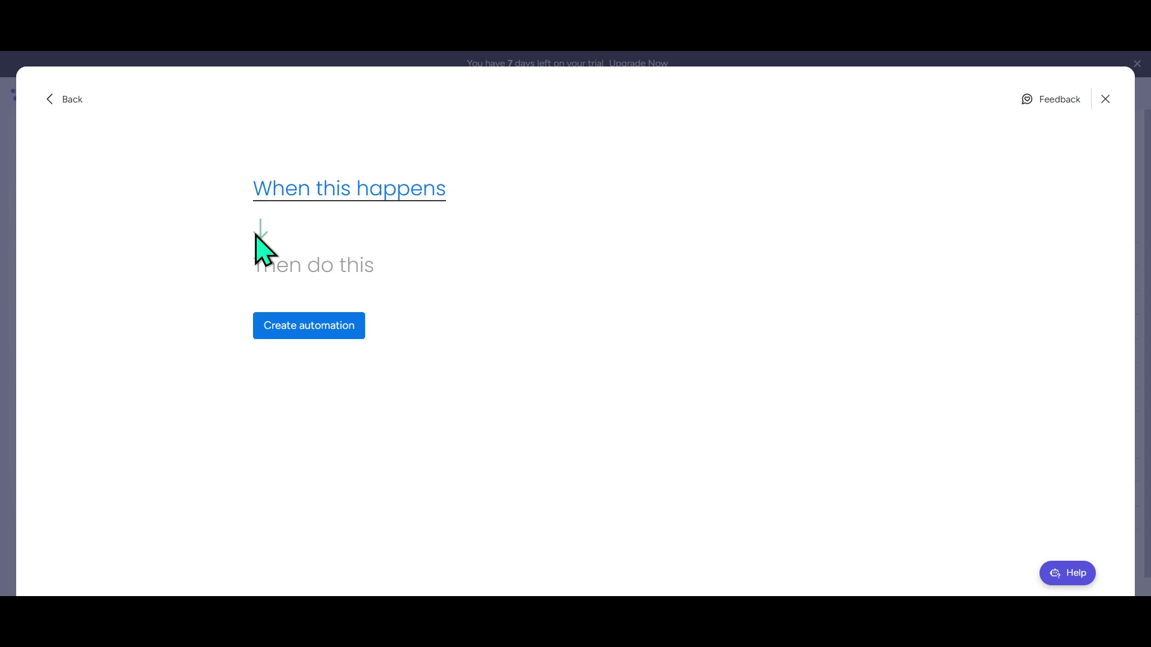
pyautogui.click(324, 198)
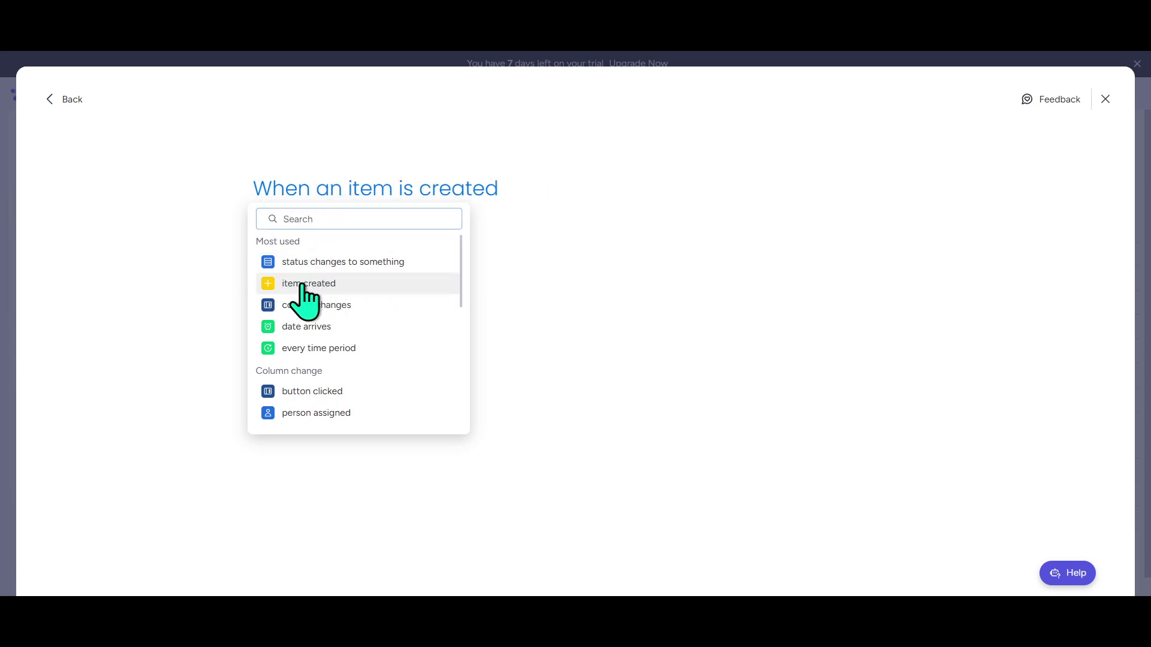
pyautogui.click(390, 205)
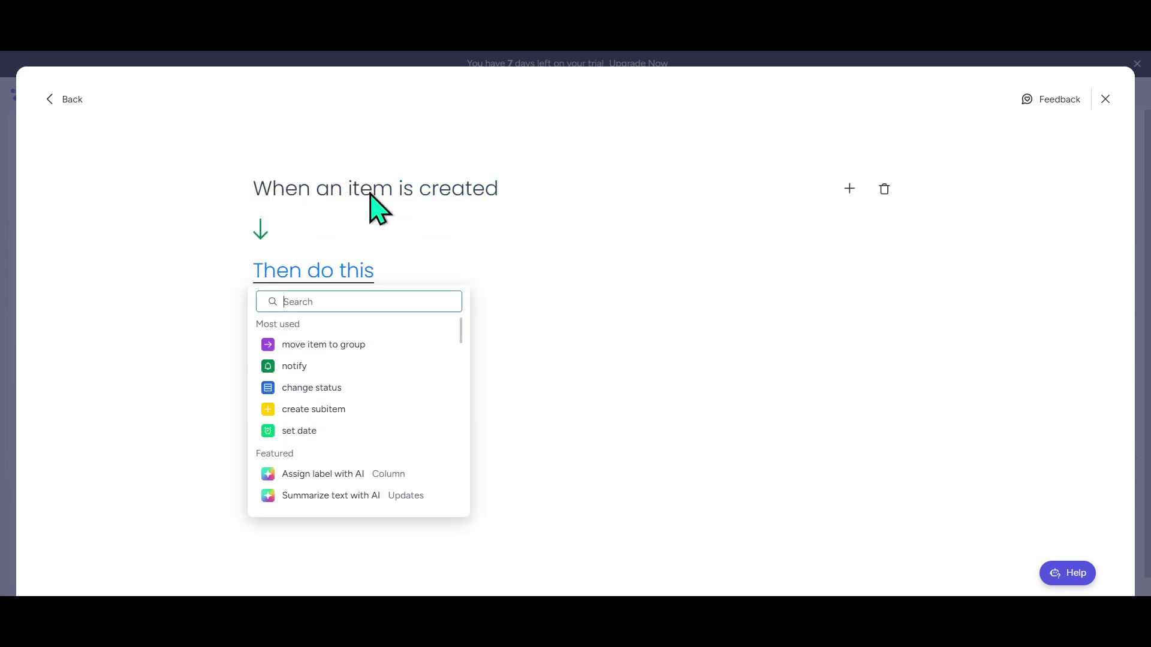
# Add a change status action that sets the Status column to "Working on it".
pyautogui.click(285, 276)
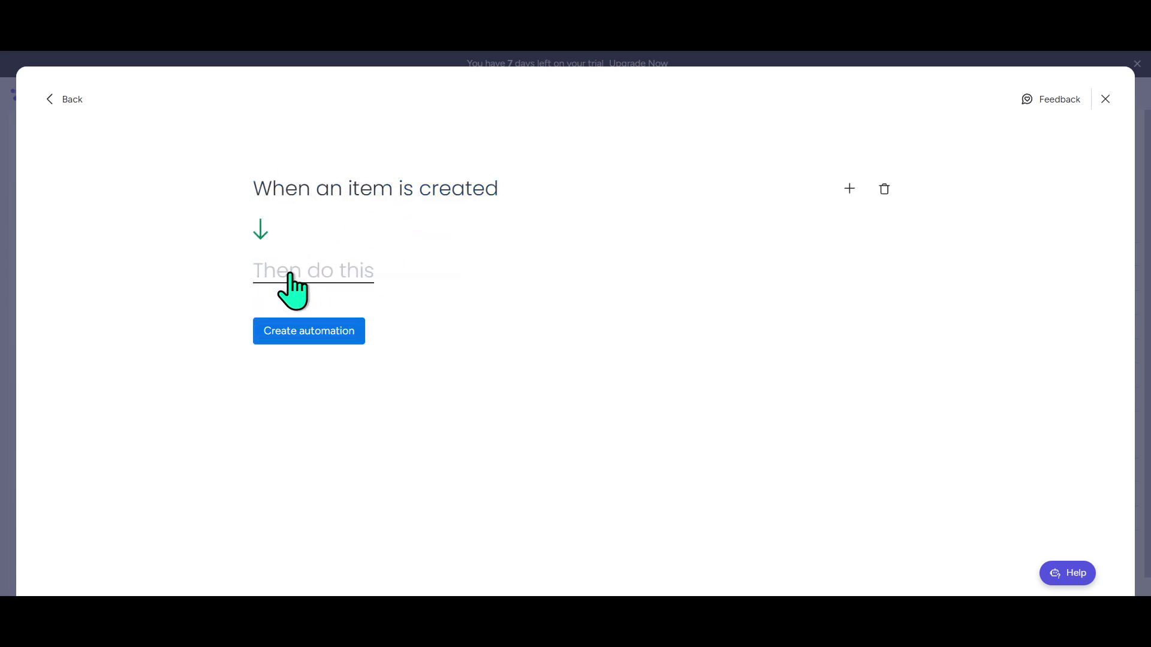
pyautogui.click(291, 275)
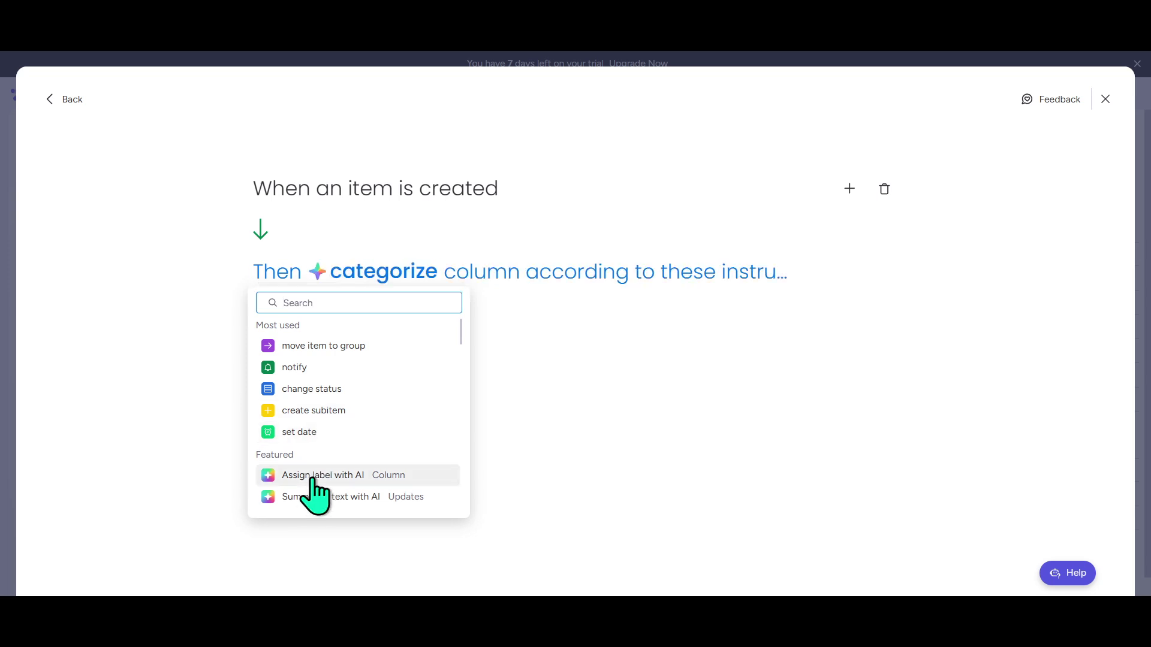
pyautogui.click(322, 390)
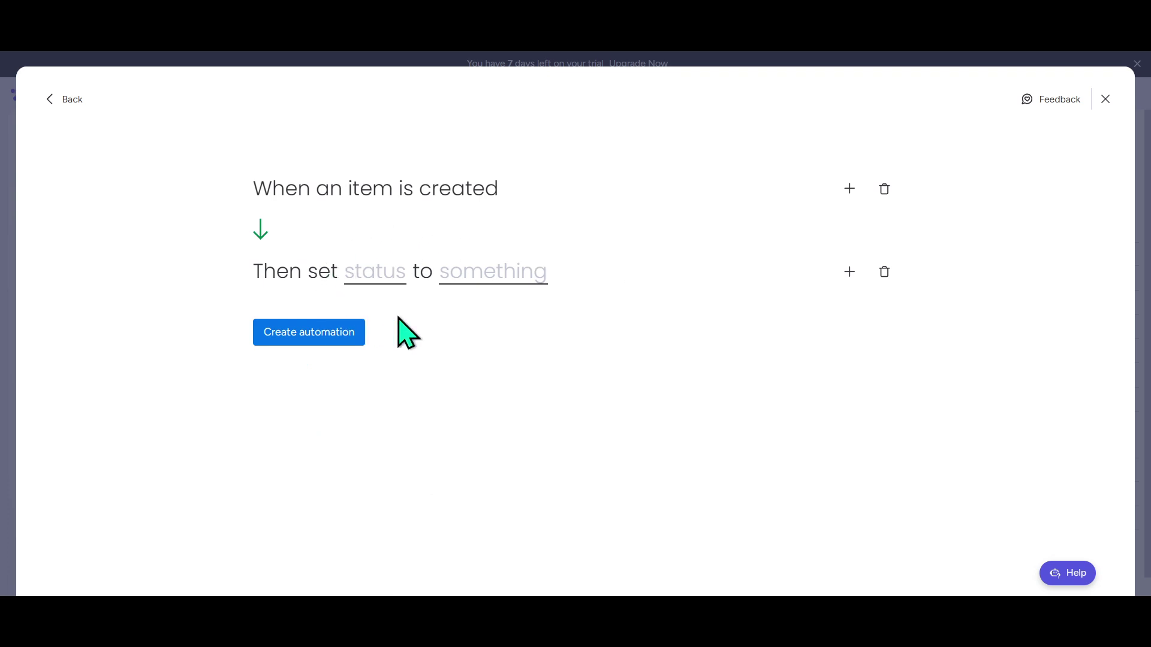
pyautogui.click(386, 276)
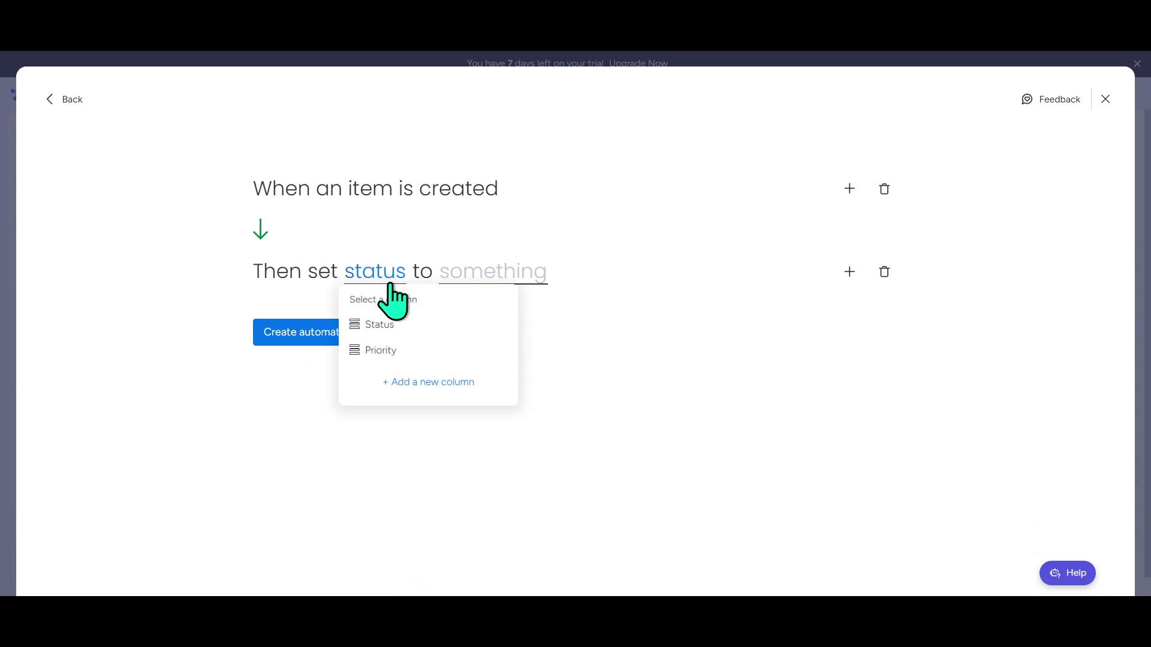
pyautogui.click(391, 326)
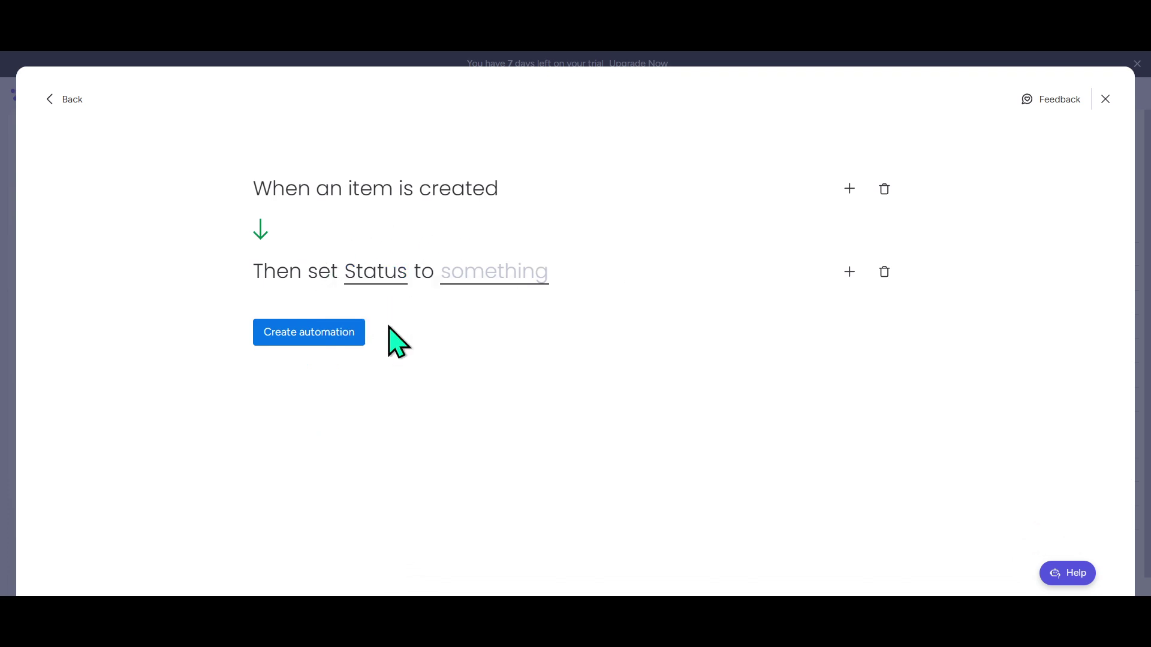
pyautogui.click(484, 281)
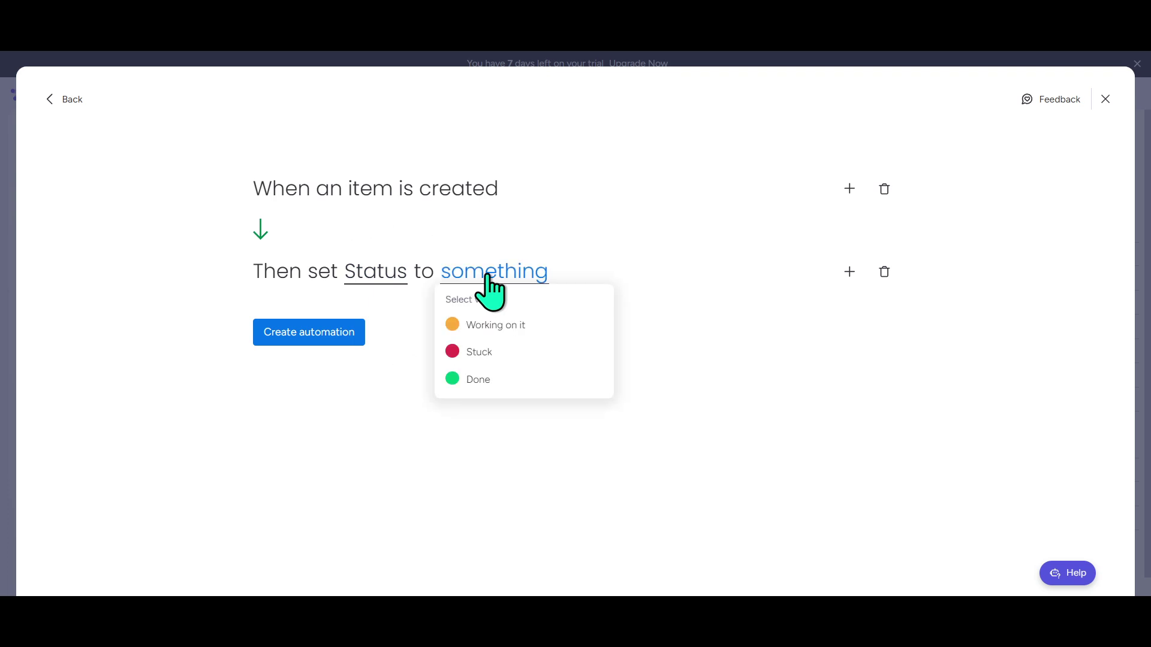
pyautogui.click(493, 335)
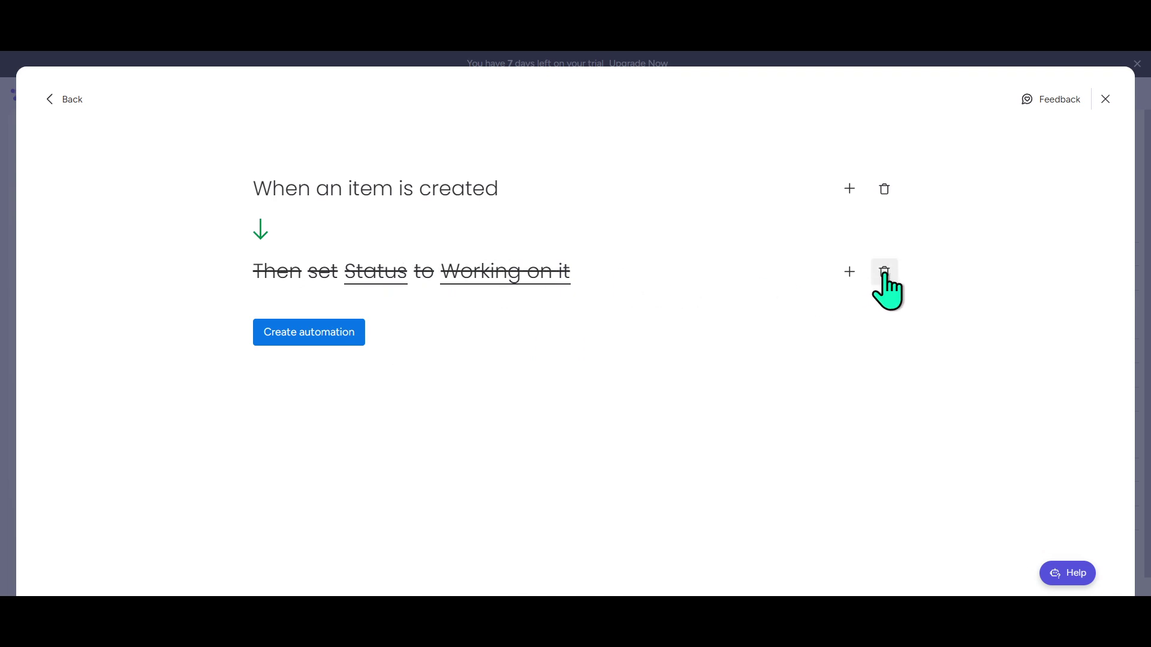
# Add a second action that moves the item to Top group, and delete that action again.
pyautogui.click(849, 272)
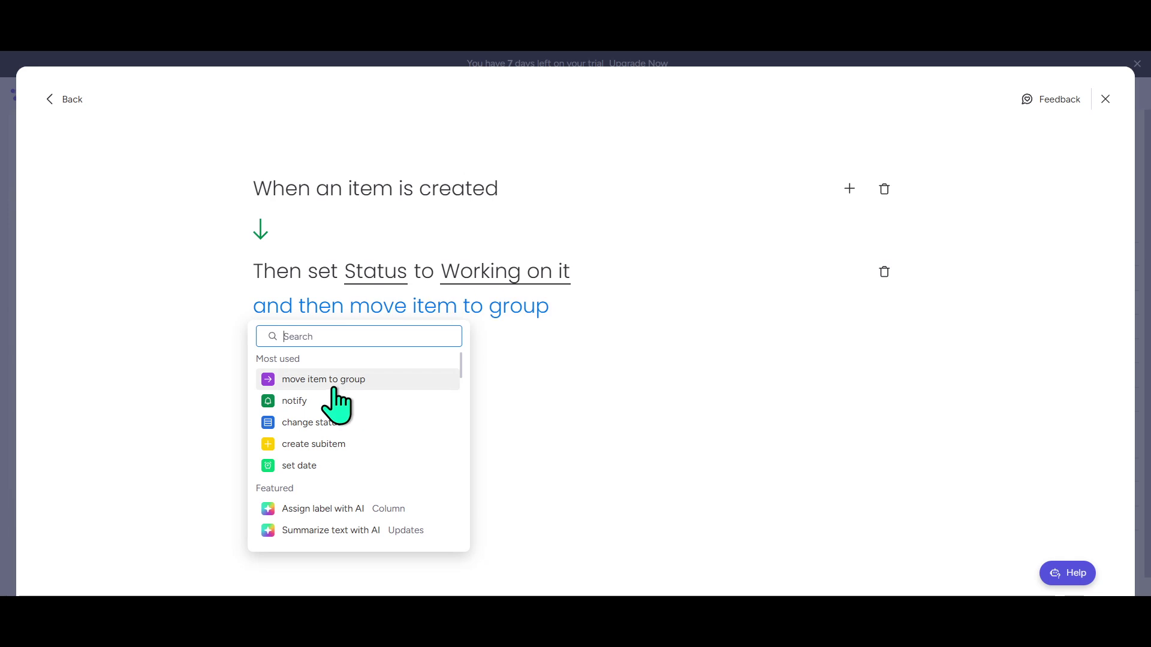
pyautogui.click(313, 384)
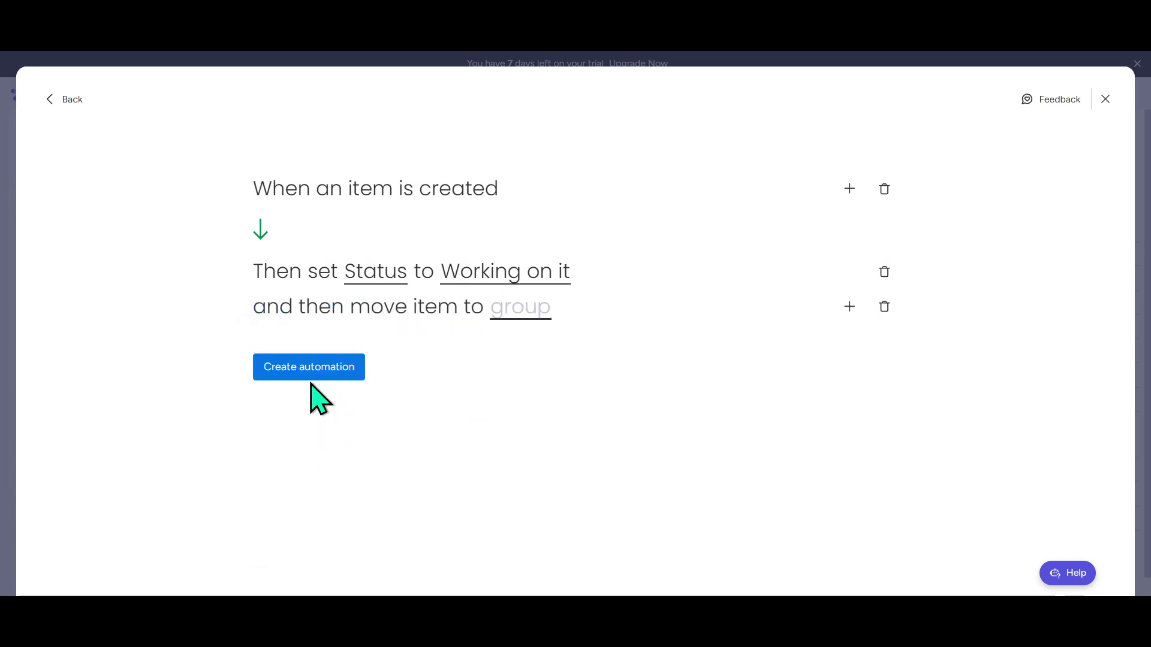
pyautogui.click(540, 309)
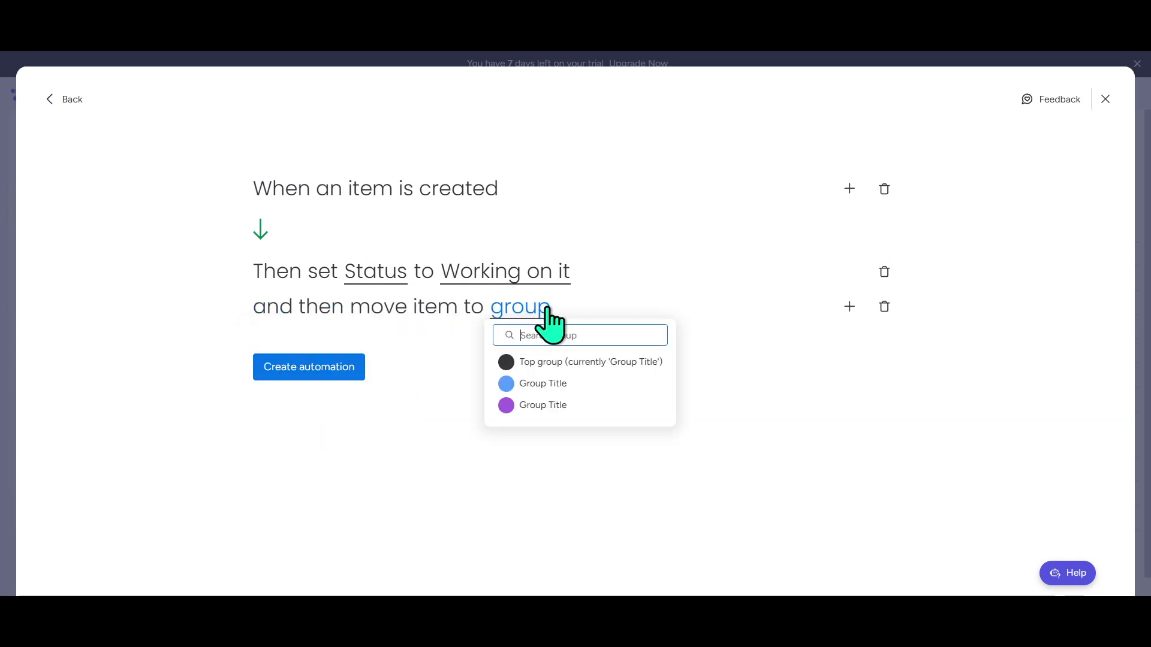
pyautogui.click(555, 362)
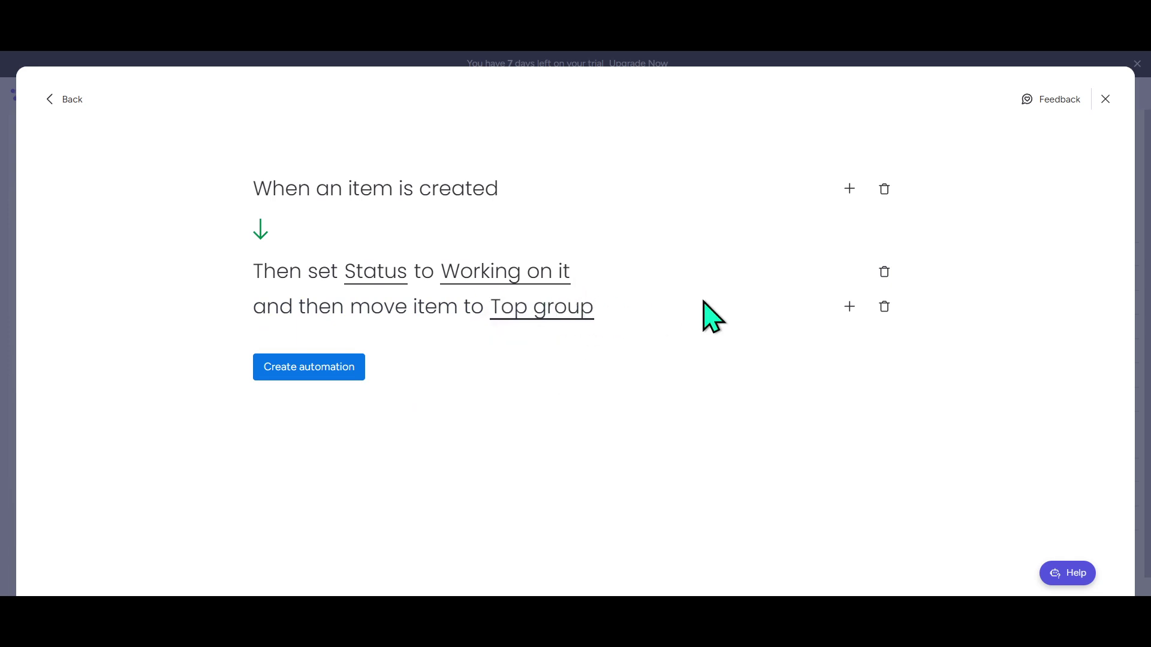
pyautogui.click(885, 307)
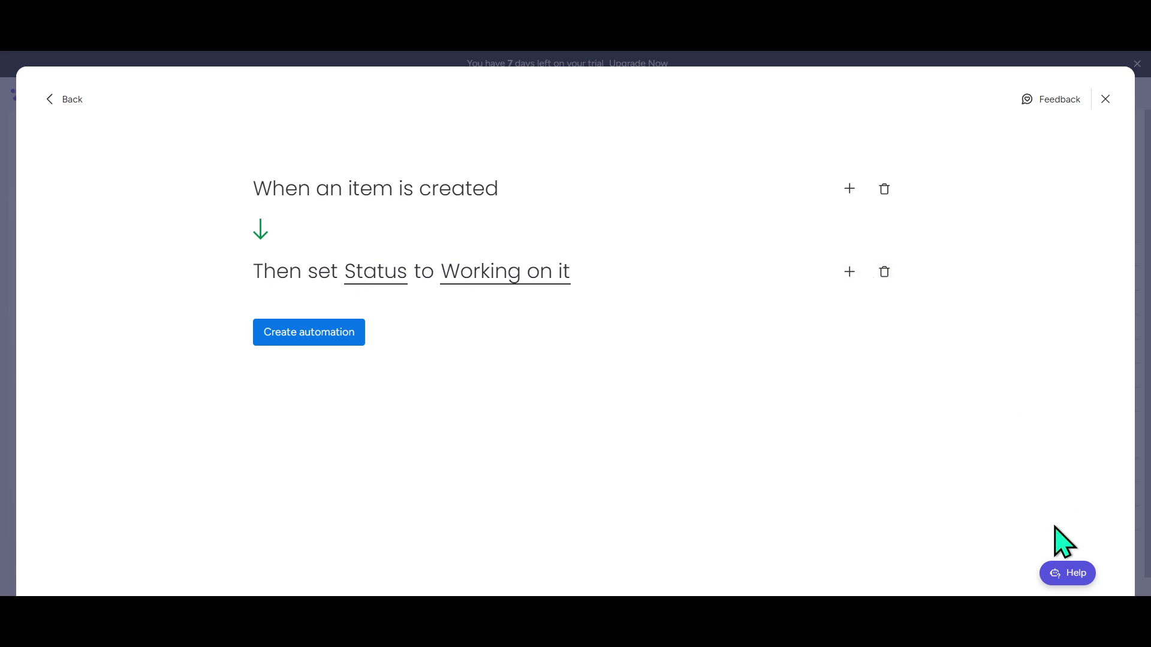
# Create the automation from the configured trigger and status action.
pyautogui.click(307, 331)
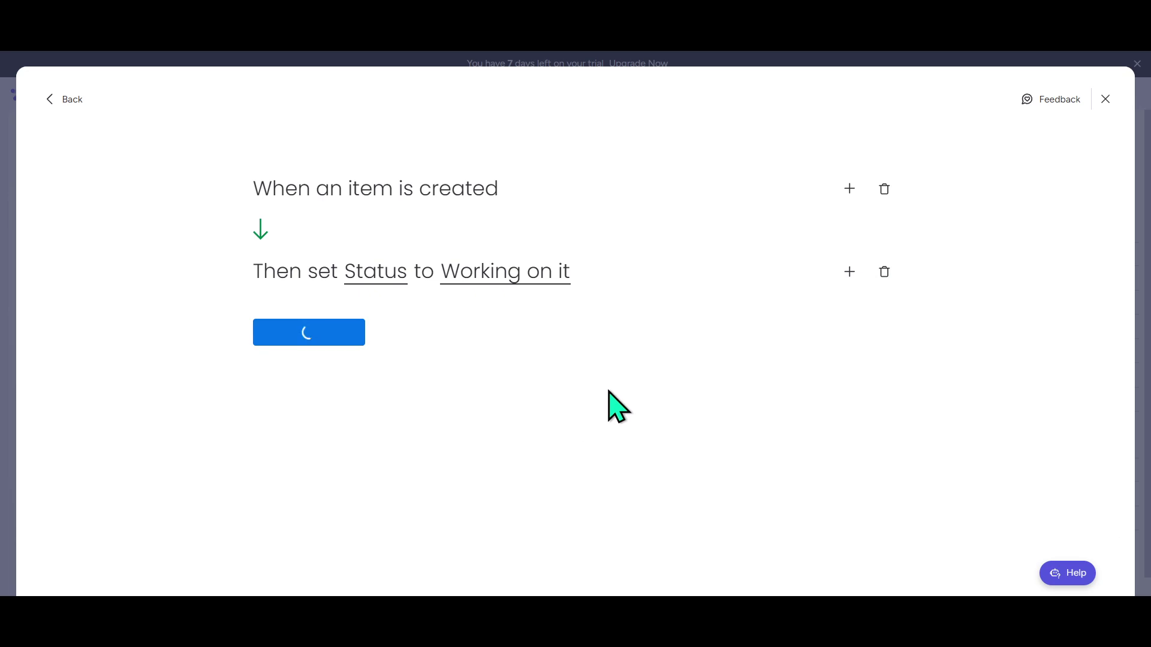